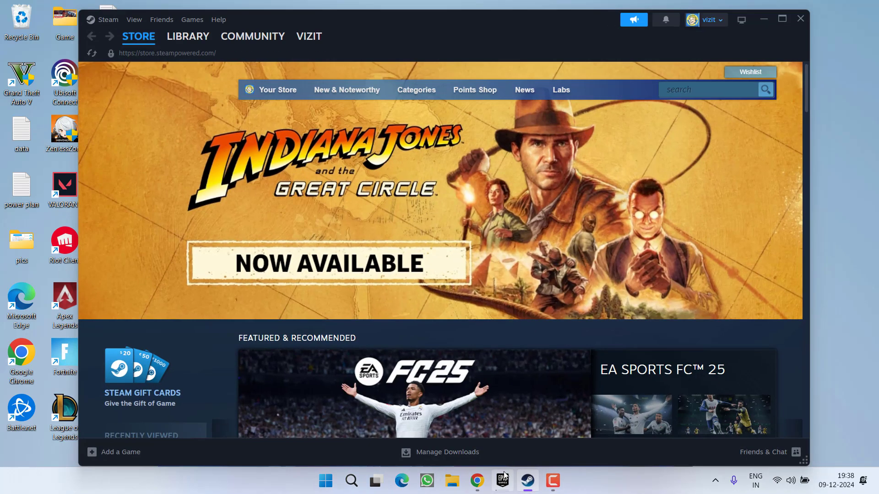
Step: Open Delta Force's local files folder from the Steam library, then minimize the folder and Steam windows
click(503, 481)
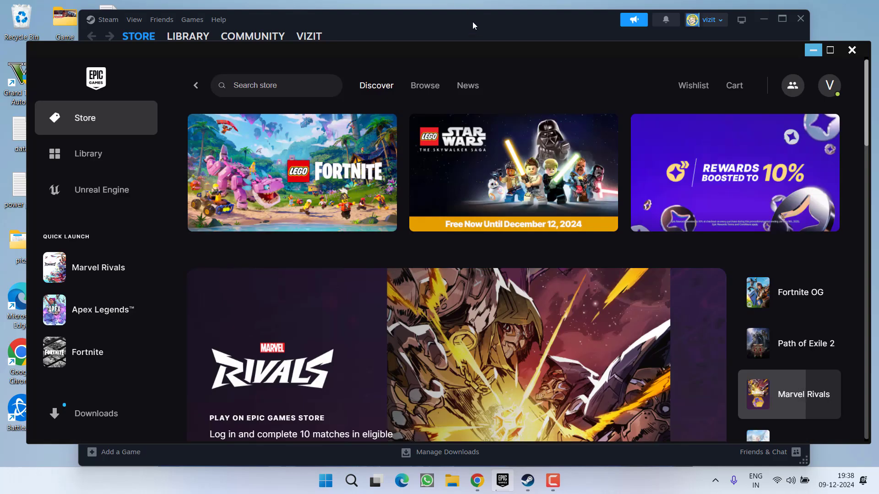
click(473, 21)
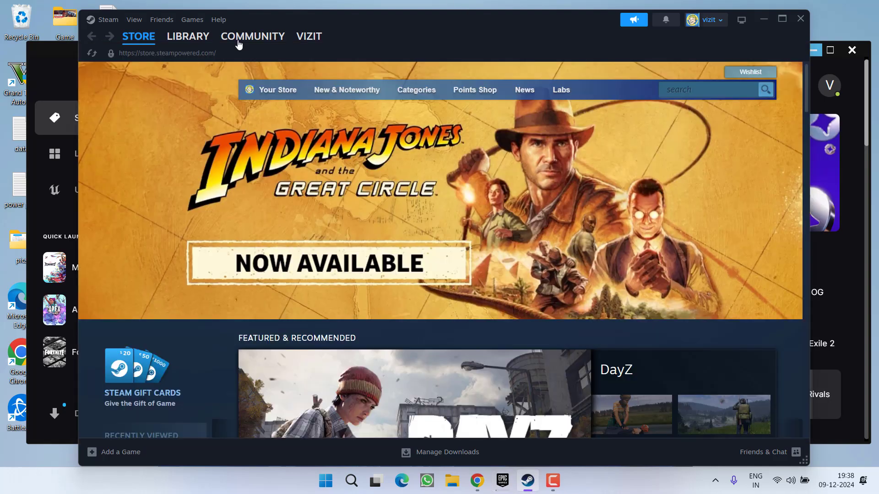
click(188, 37)
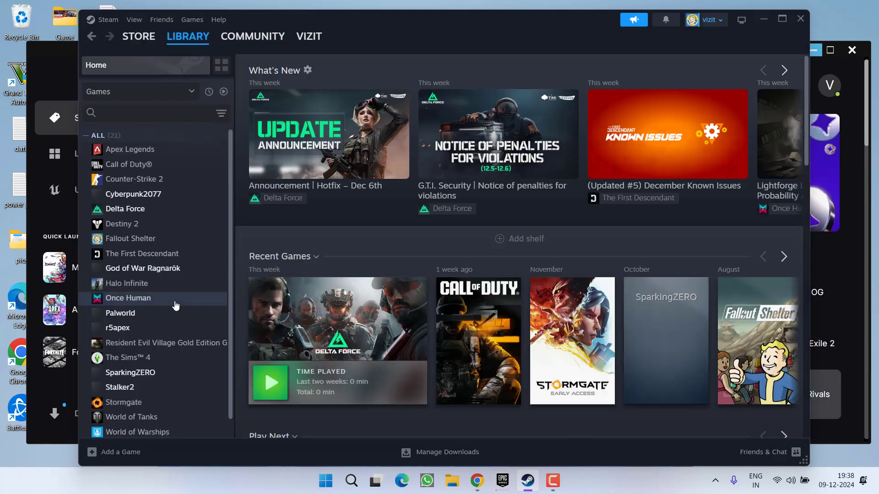
right_click(129, 210)
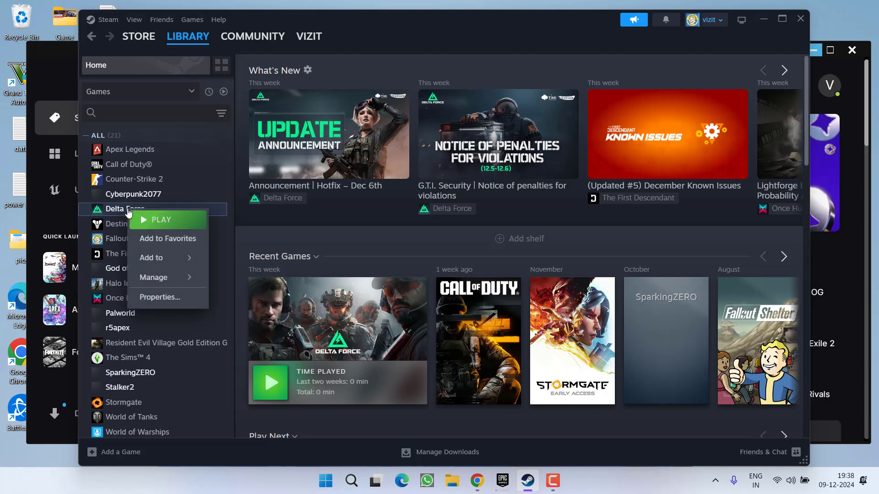
mouse_move(183, 276)
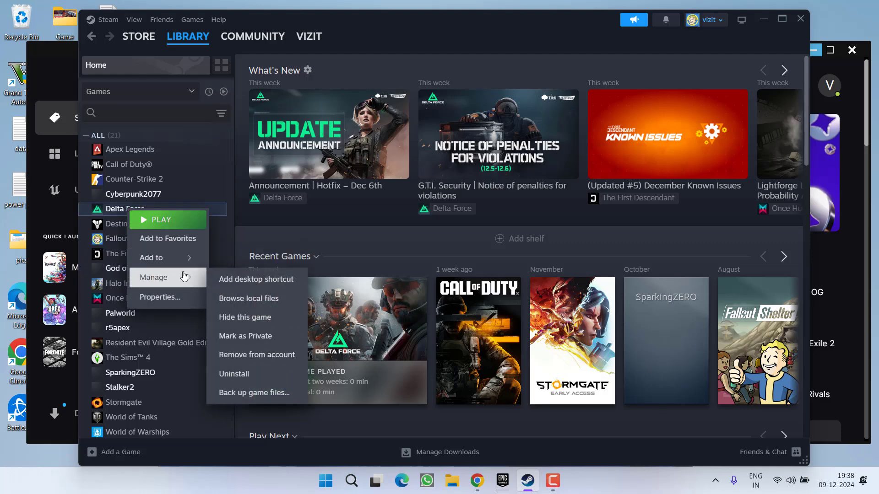
click(262, 300)
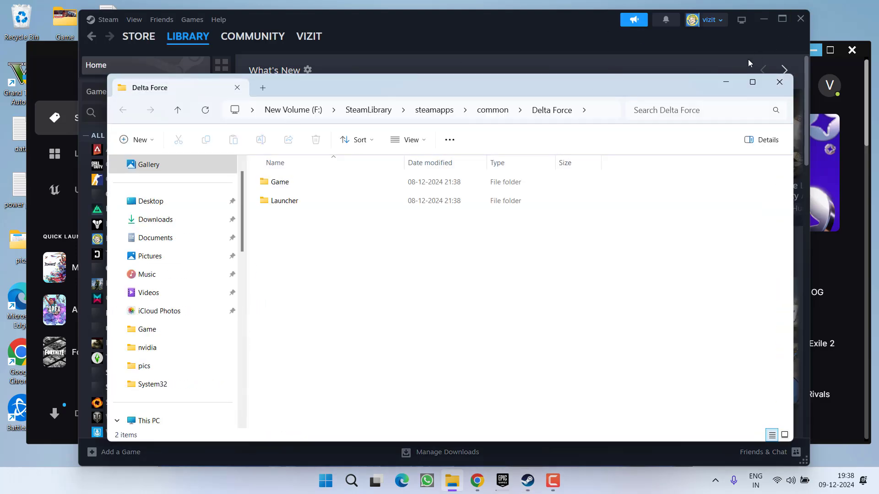
click(726, 82)
click(763, 20)
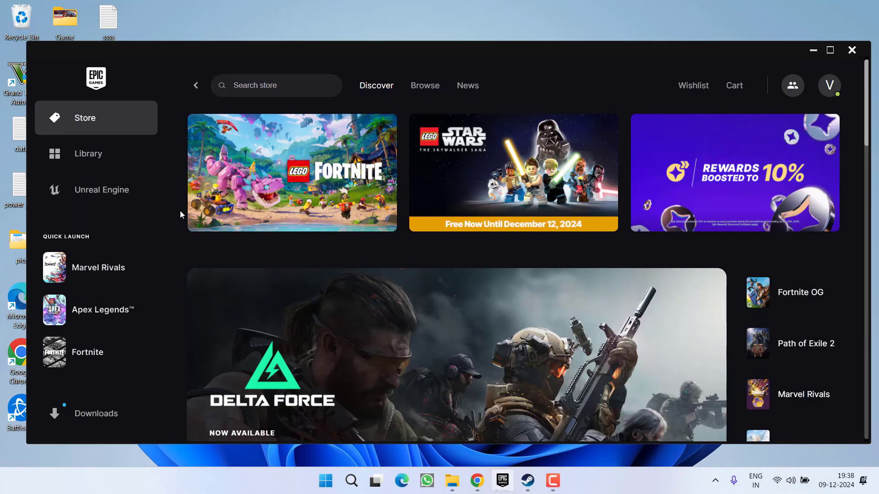
Step: Open Marvel Rivals' installation folder from the Epic Games library and select the MarvelRivals_Launcher application
click(89, 153)
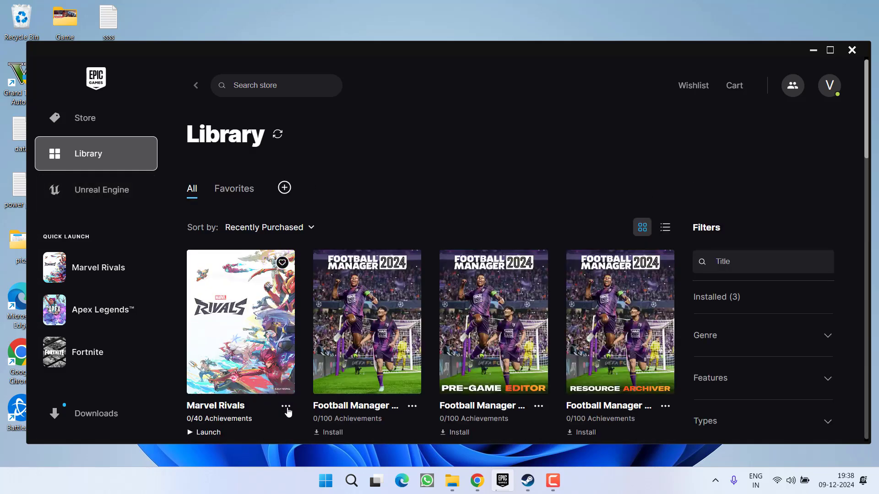
click(288, 409)
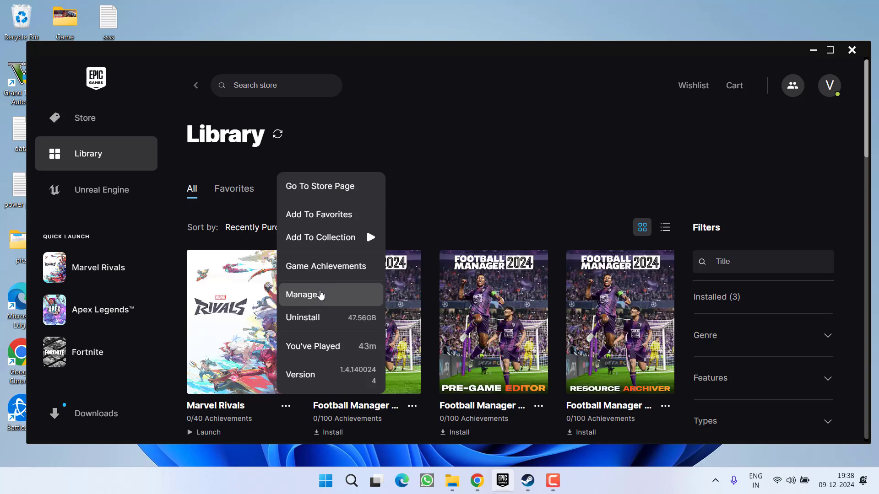
click(320, 294)
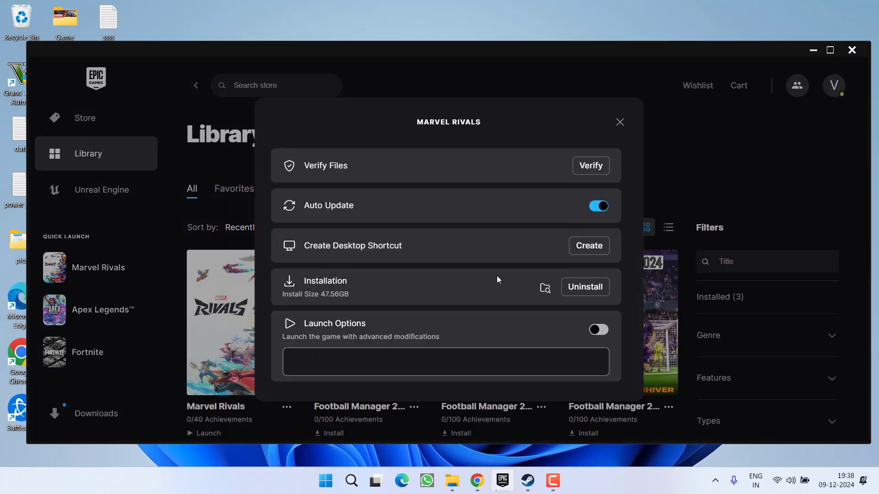
click(546, 288)
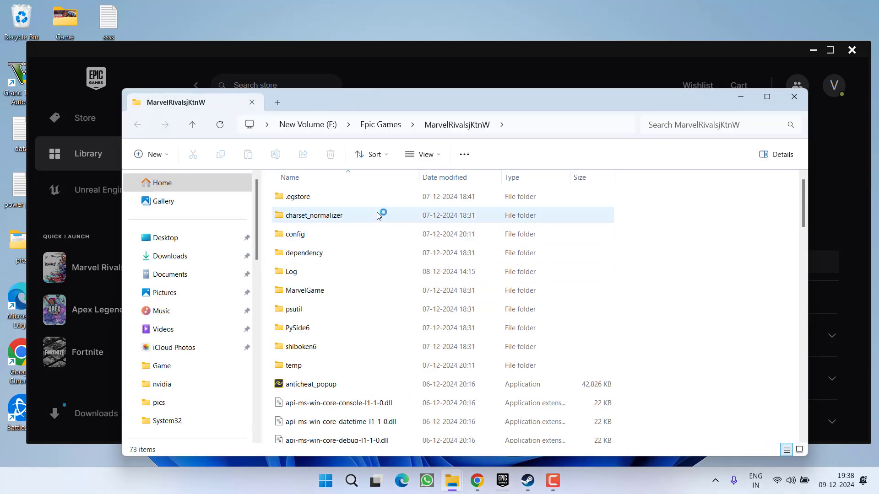
scroll(377, 306, down, 4)
scroll(376, 306, down, 12)
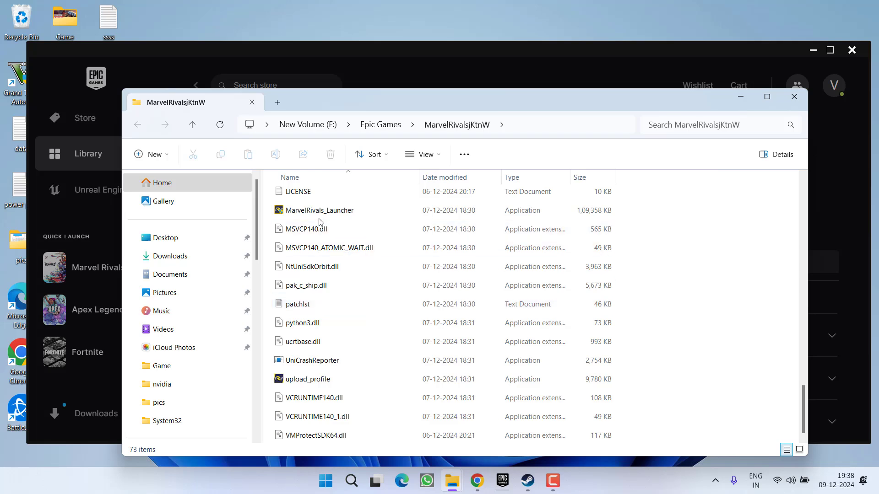
click(329, 211)
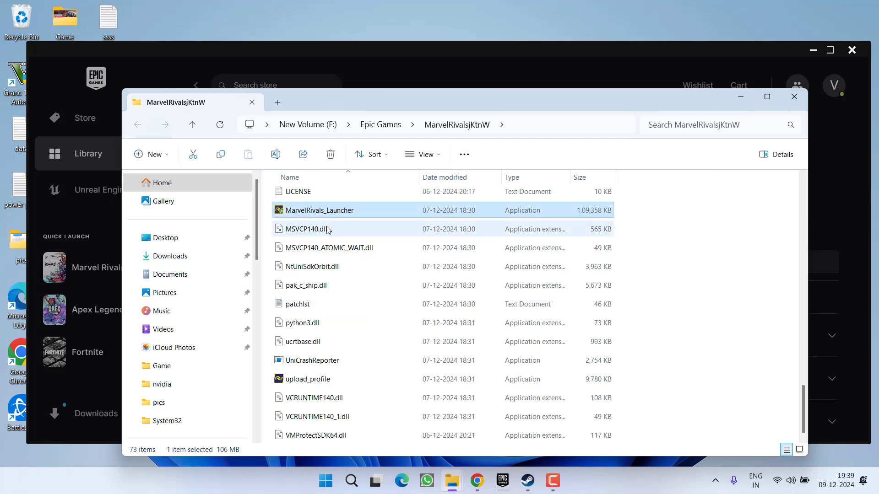
Step: Minimize the Epic Games Launcher, close the Steam window and bring up Steam's exit option in the system tray
click(535, 53)
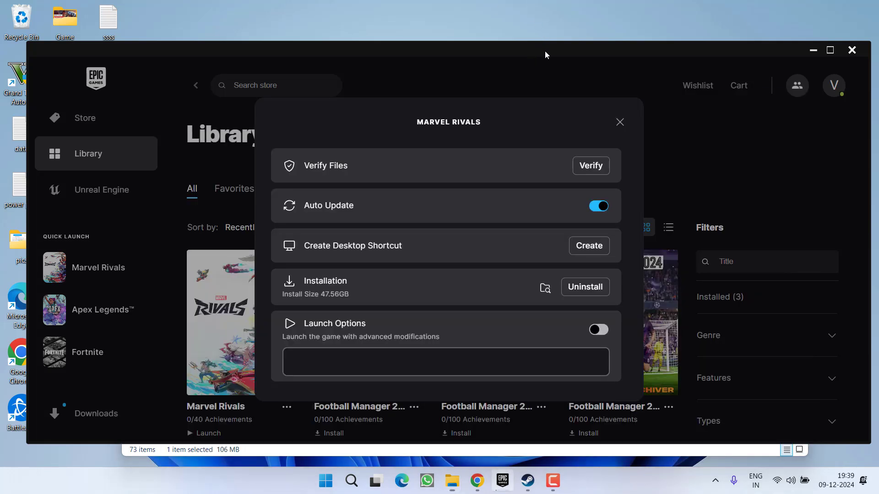
click(819, 54)
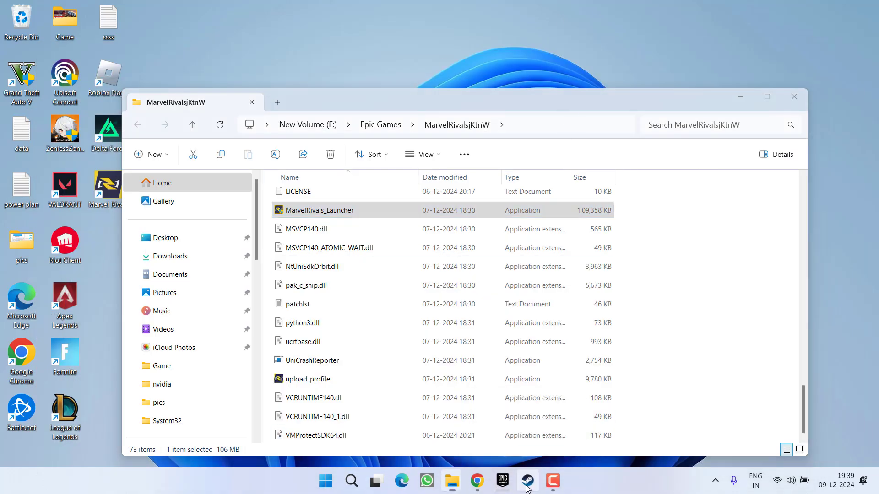
click(527, 481)
click(801, 18)
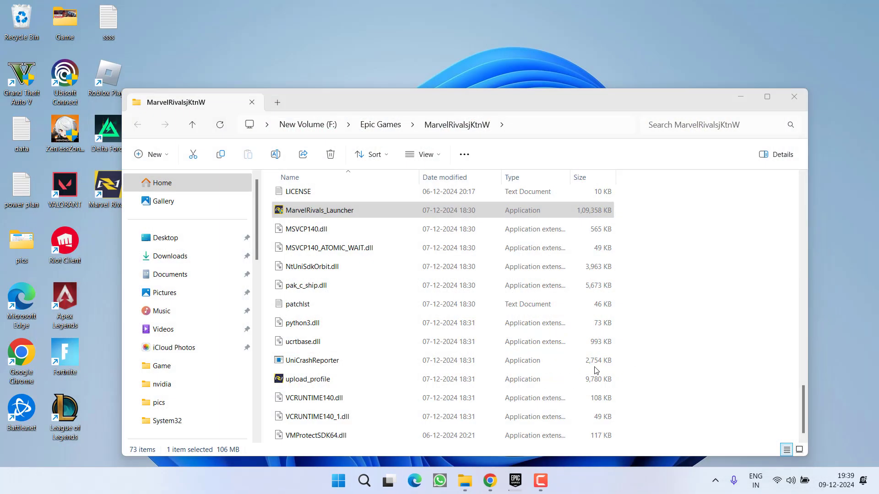
click(715, 480)
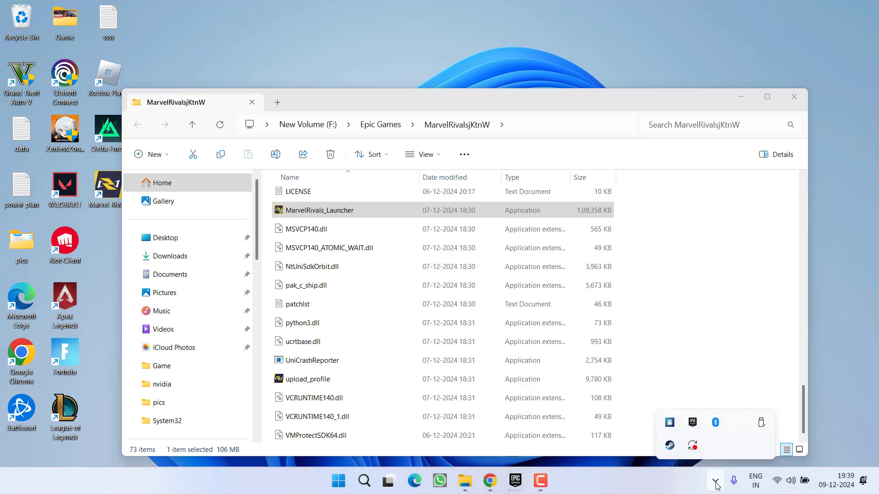
right_click(676, 445)
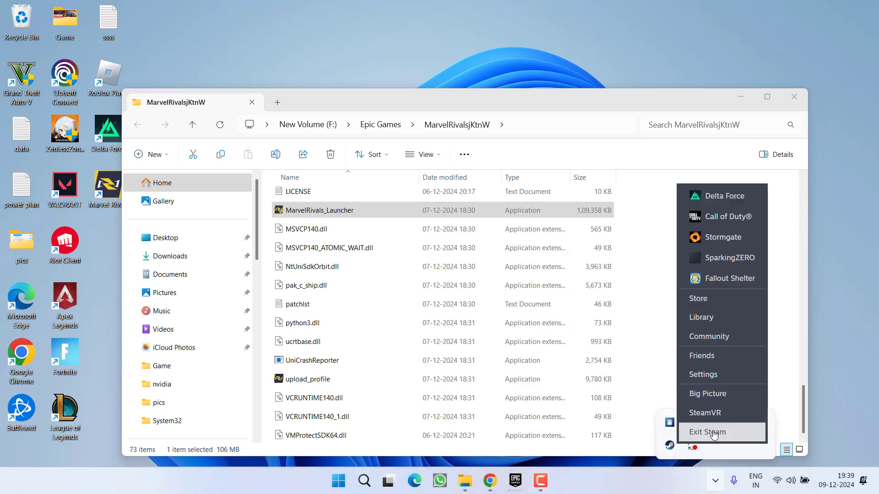
click(776, 449)
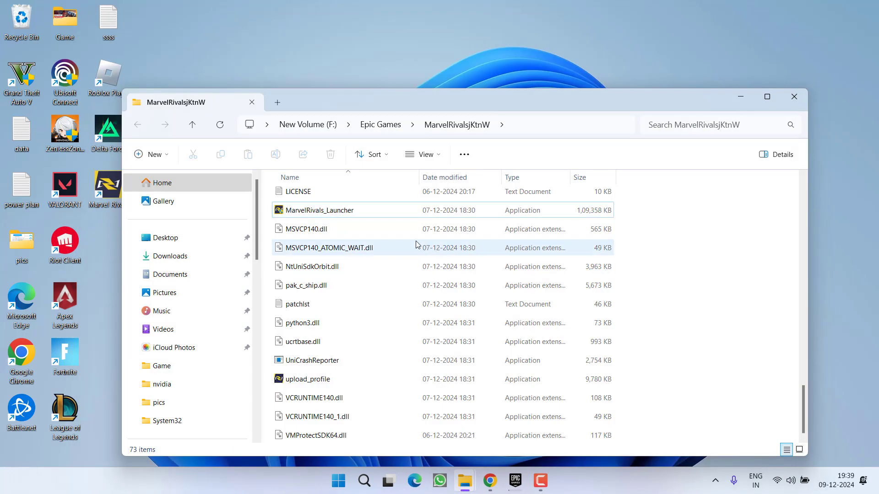
click(312, 217)
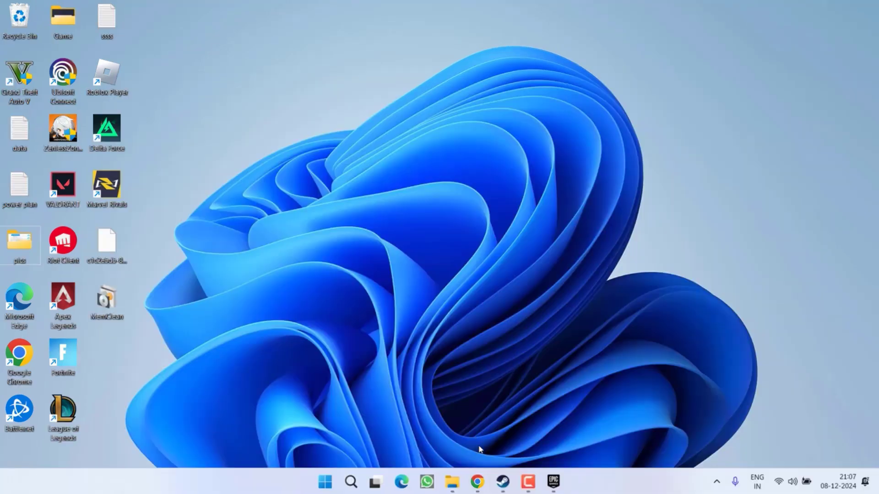
click(477, 482)
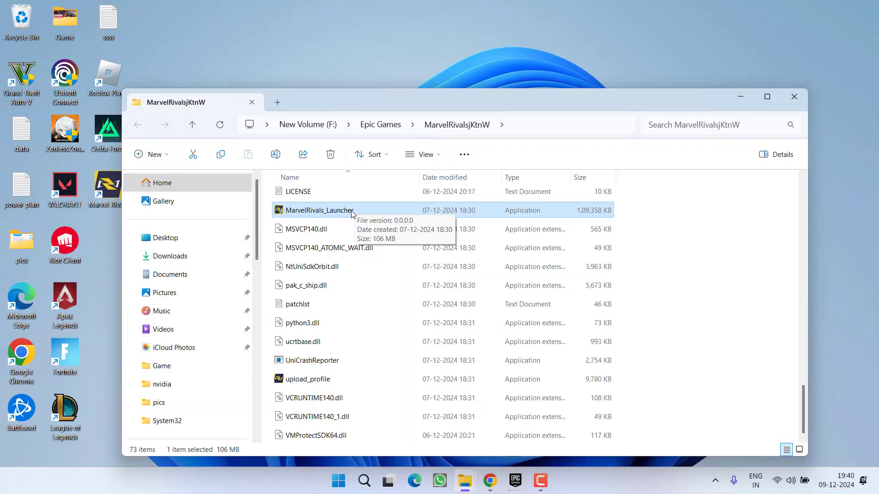
Step: Search Windows for Steam to launch it, and minimize the Marvel Rivals folder window
key(super)
text(ste)
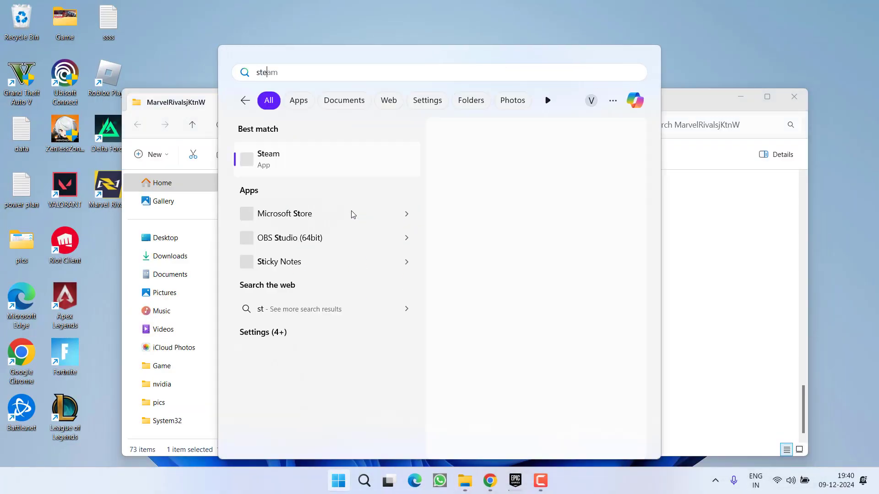
text(am)
key(Escape)
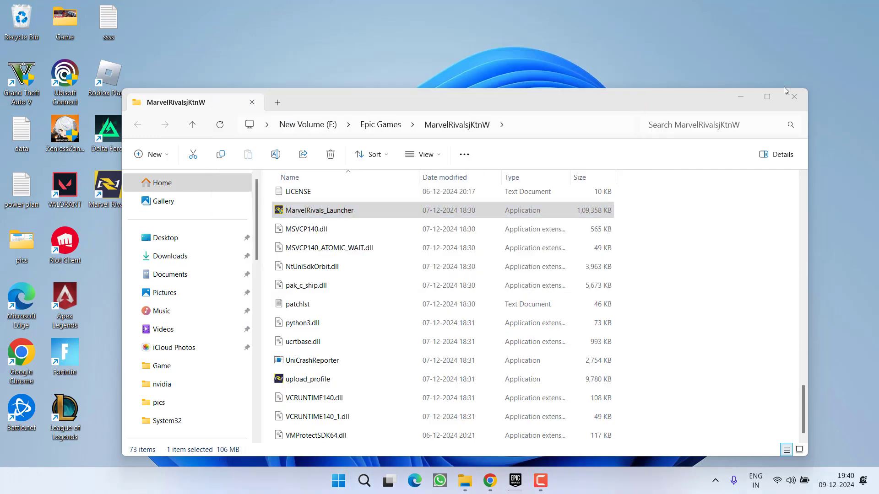
click(738, 98)
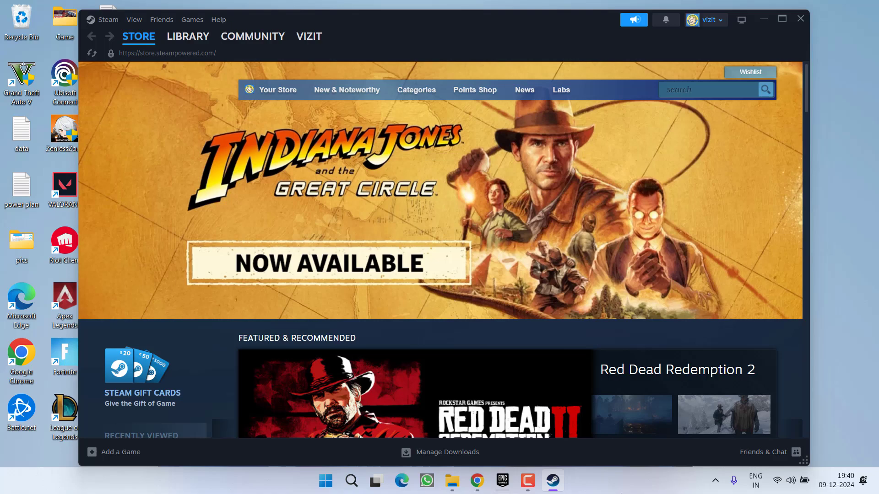
Step: End the Steam Client WebHelper task in Task Manager, then close the Steam and Task Manager windows
right_click(595, 481)
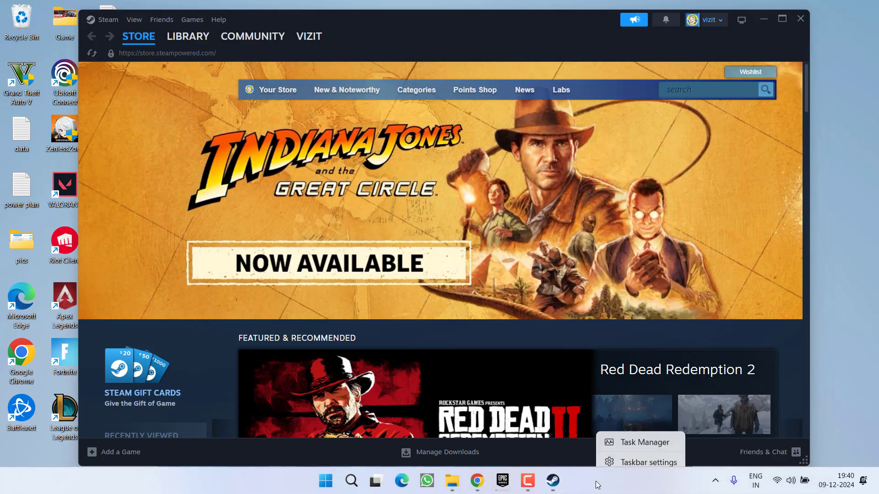
click(636, 437)
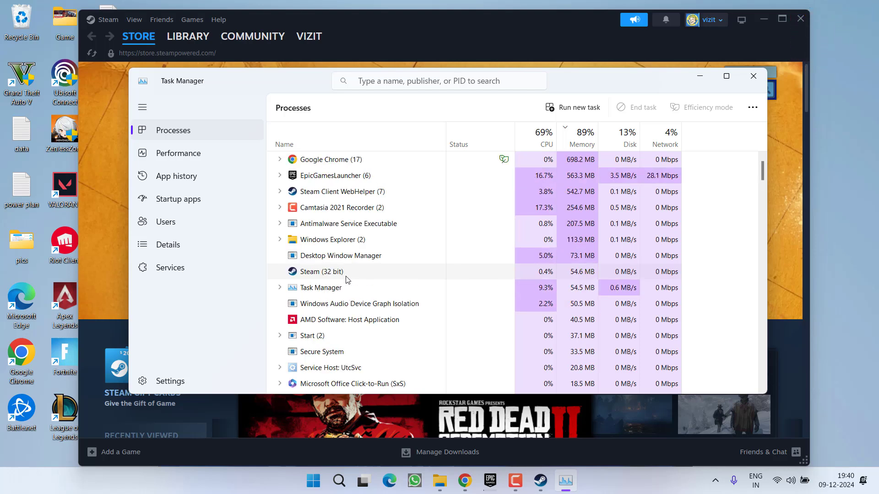
click(344, 194)
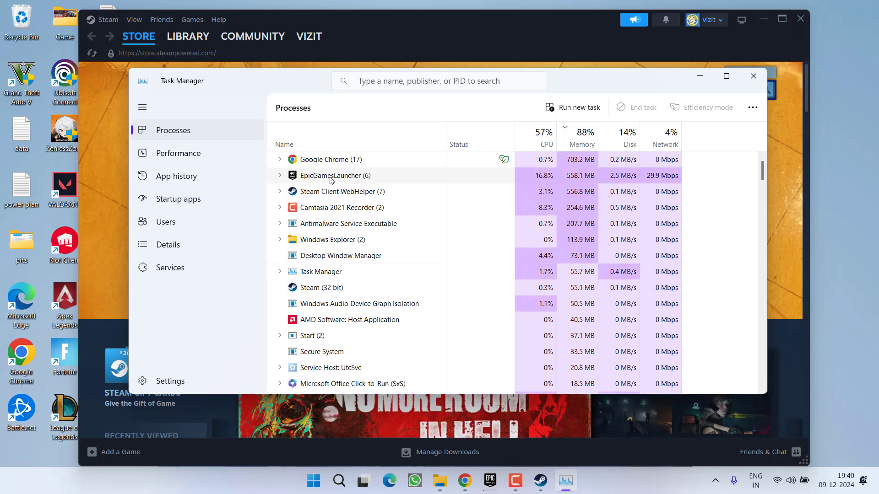
right_click(344, 194)
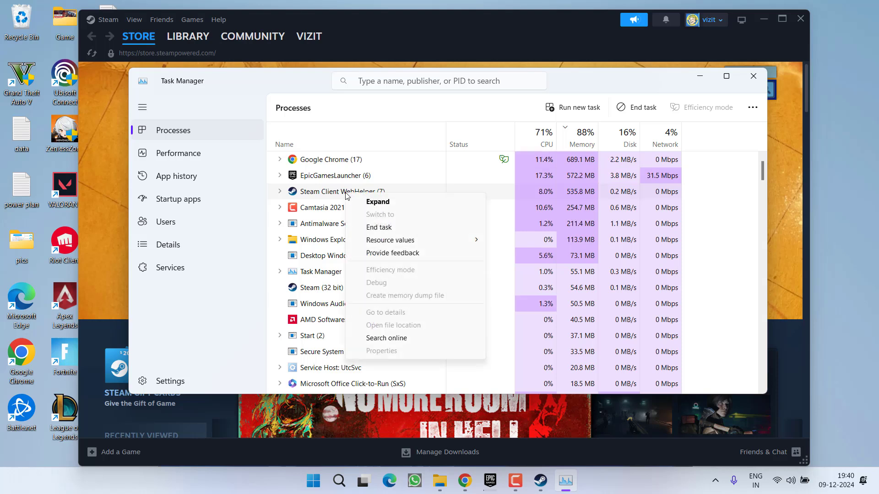
click(392, 226)
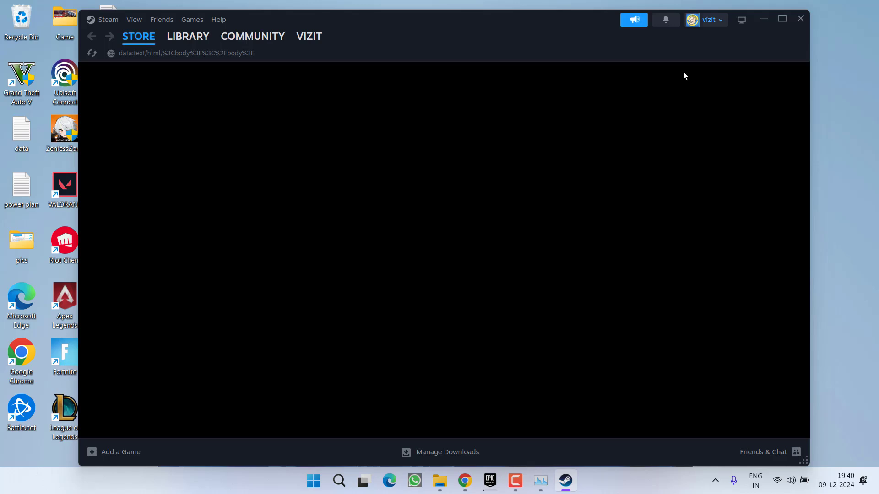
click(799, 19)
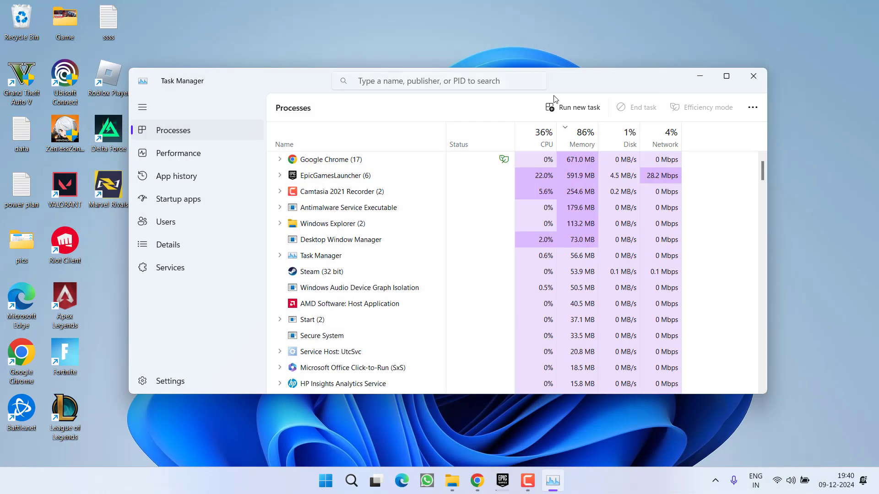
click(752, 76)
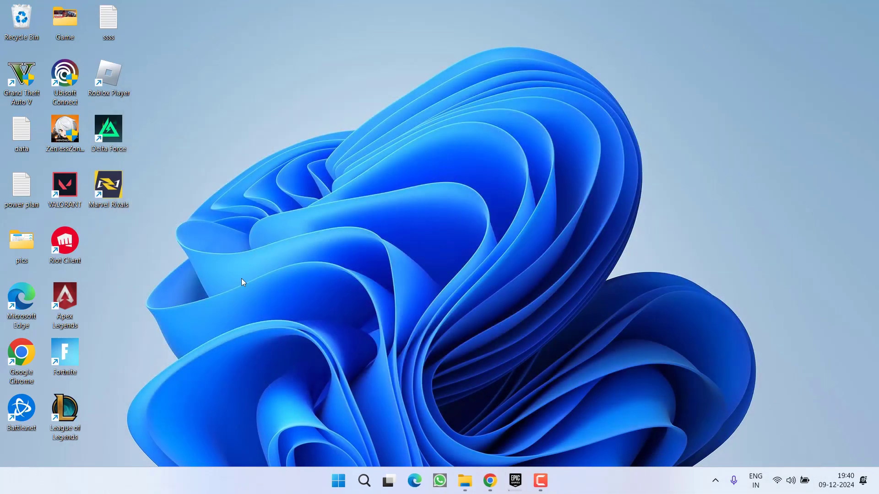
Step: Run Steam as administrator from Windows search, view its game library and close the window
click(340, 474)
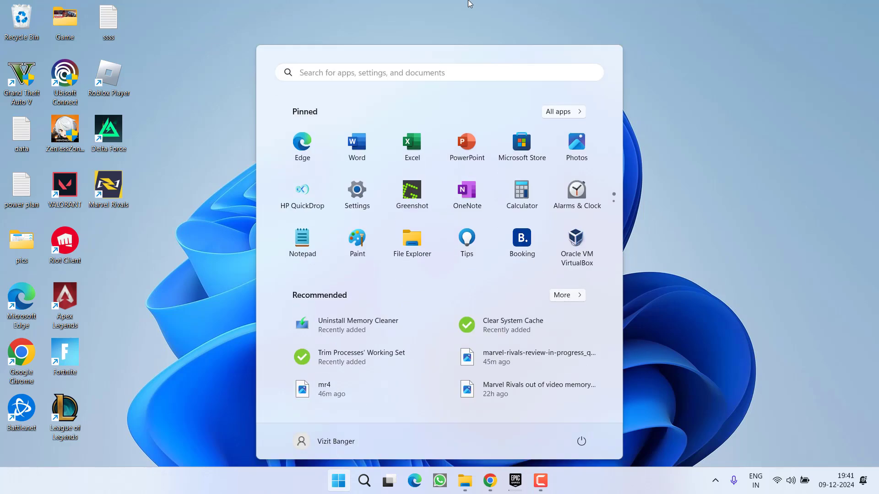
text(steam)
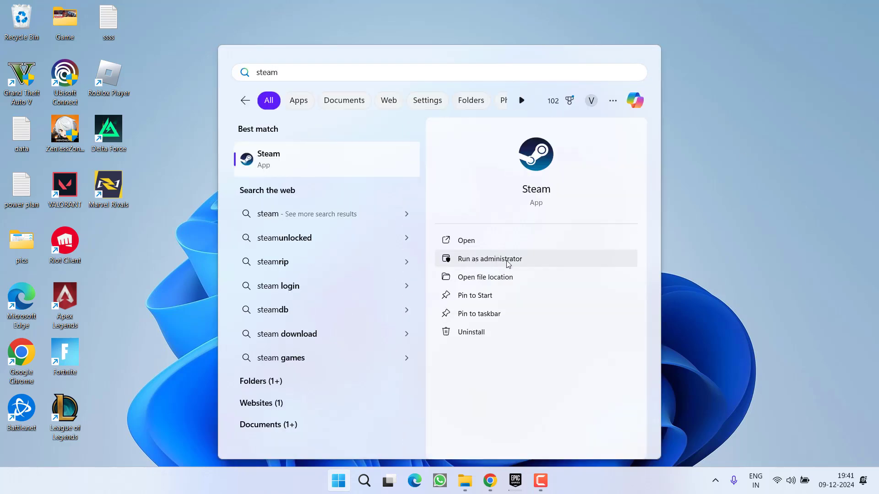
click(489, 263)
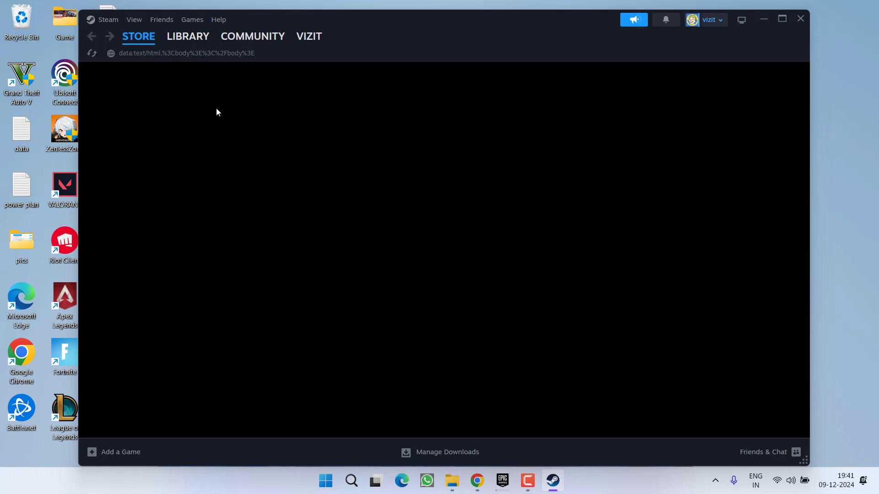
click(185, 36)
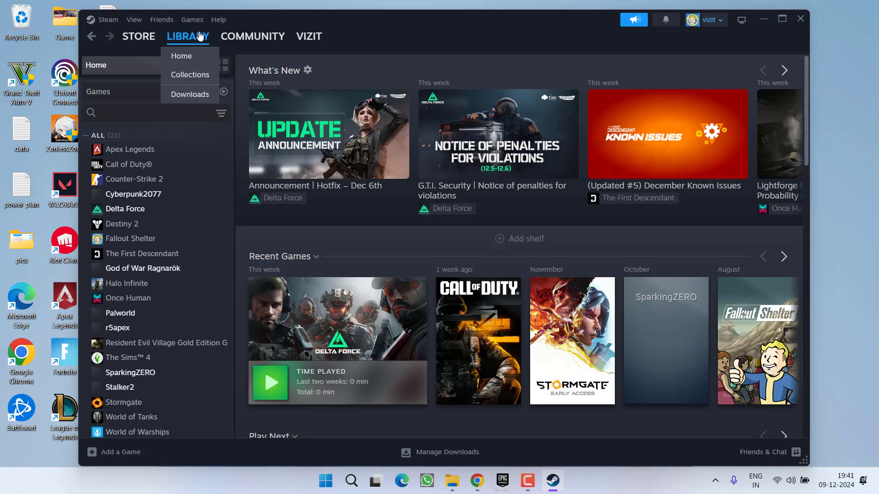
click(803, 19)
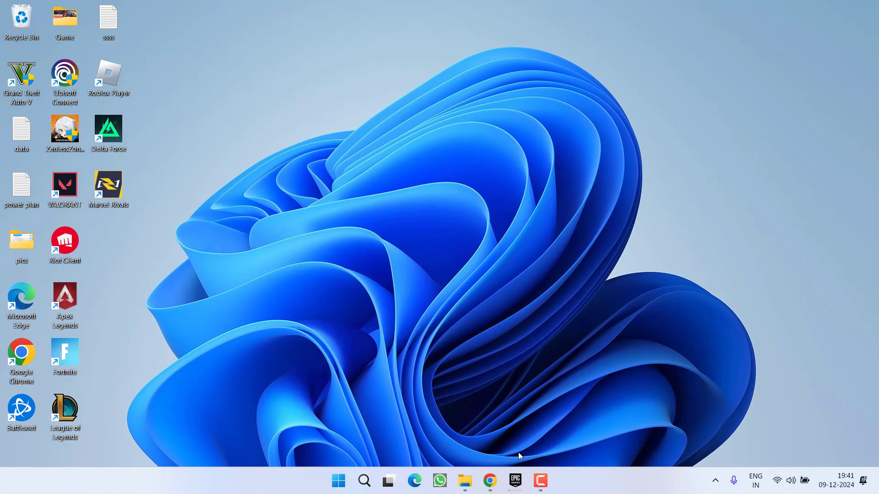
Step: Switch to the Epic Games Launcher, close the Marvel Rivals management dialog and minimize the launcher
click(515, 481)
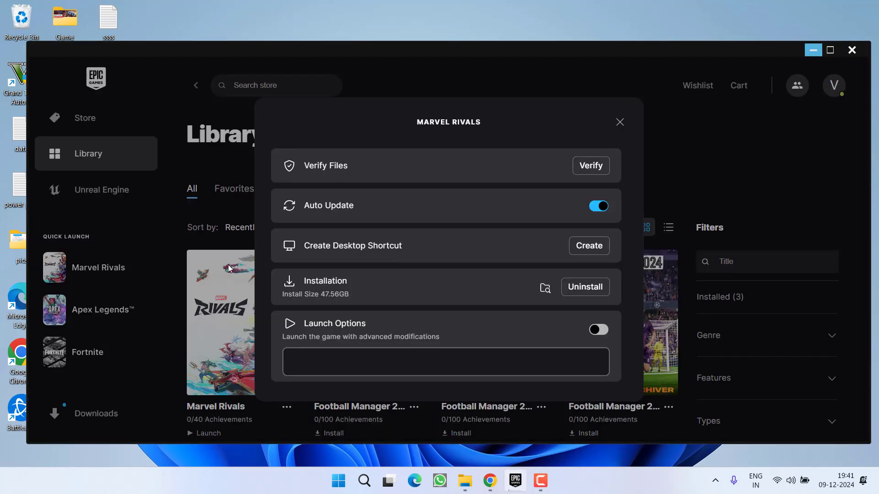
click(620, 121)
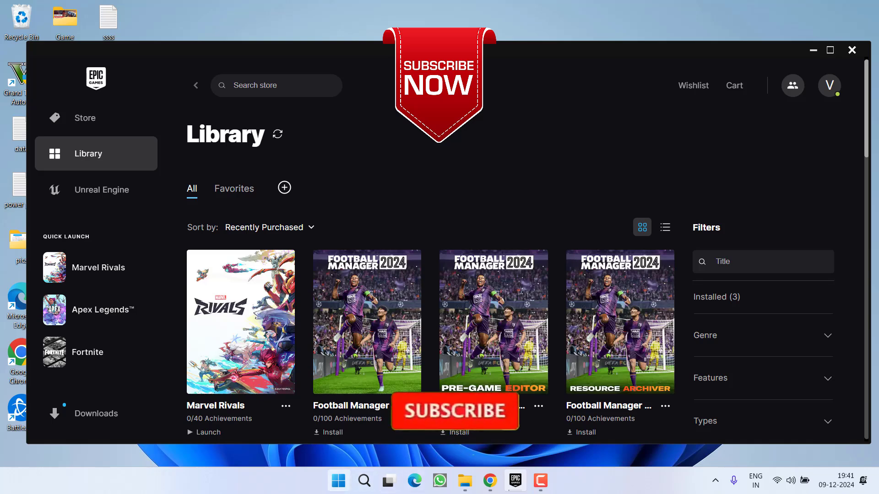
click(814, 50)
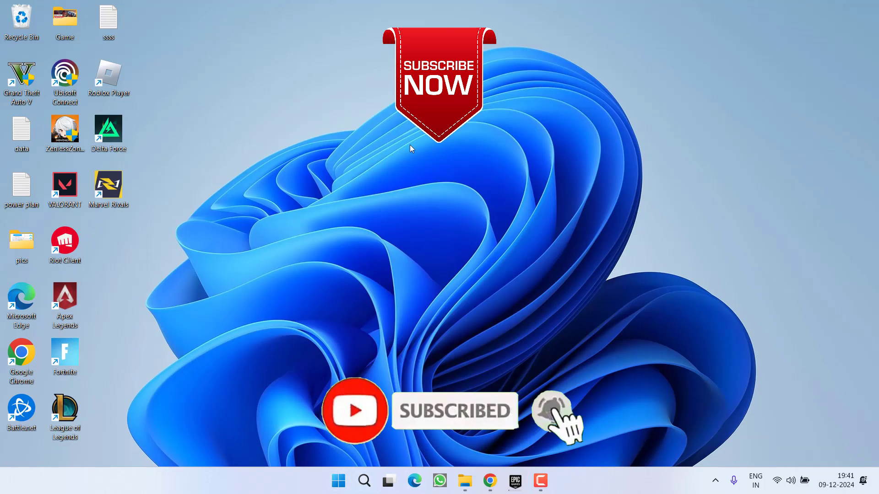